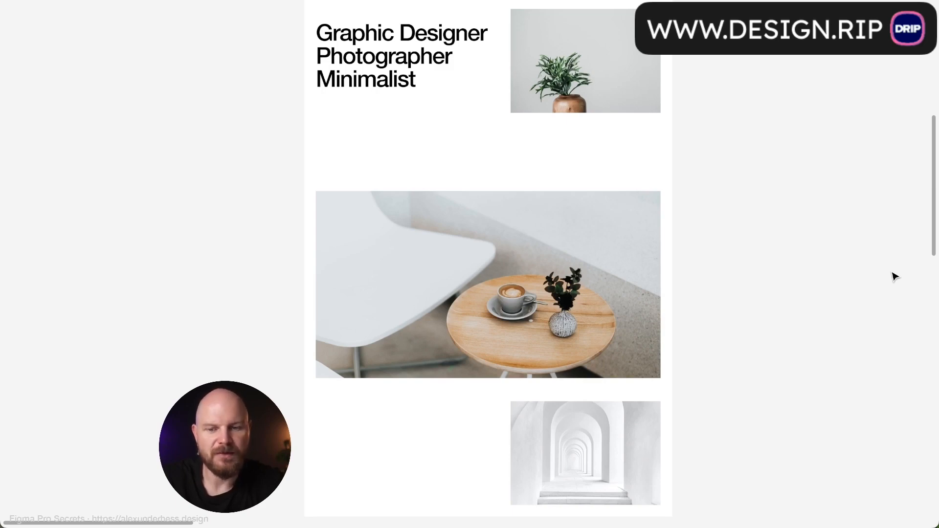
# Look over the portfolio page layout and the box, book, illustration, poster and device mockups on the canvas.
pyautogui.scroll(3, 895, 278)
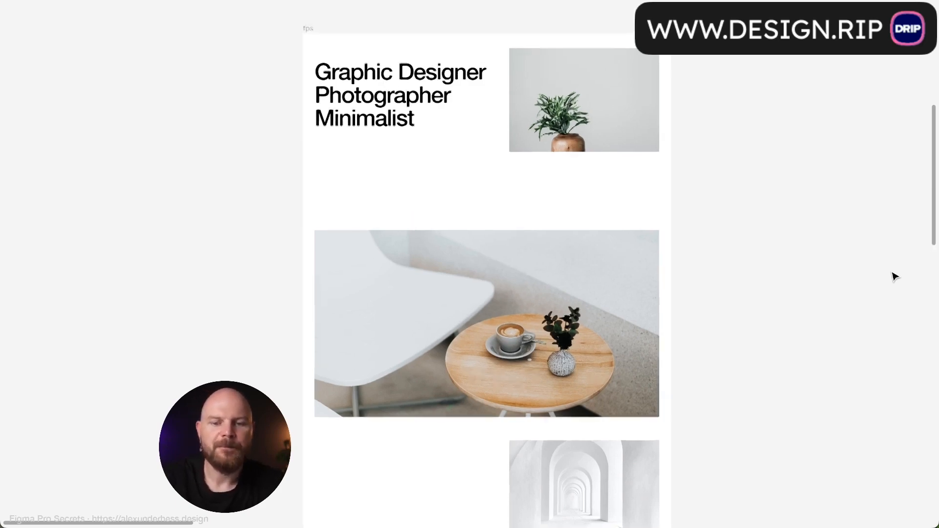
pyautogui.click(314, 56)
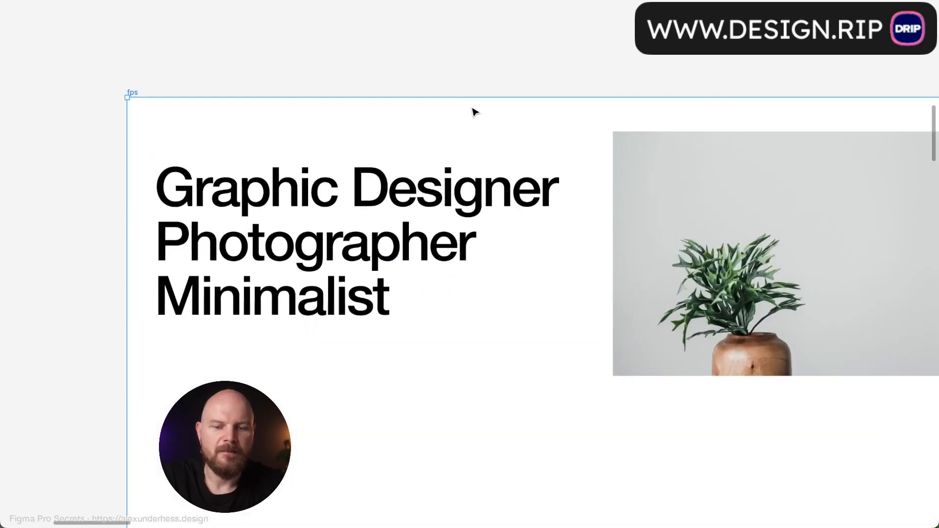
pyautogui.click(497, 29)
pyautogui.scroll(-5, 497, 28)
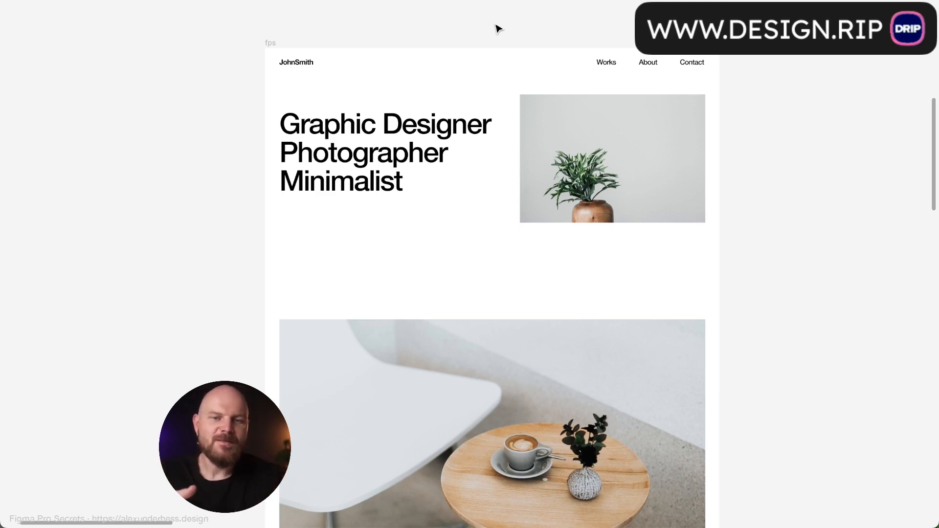
pyautogui.scroll(-3, 498, 28)
pyautogui.scroll(-10, 498, 28)
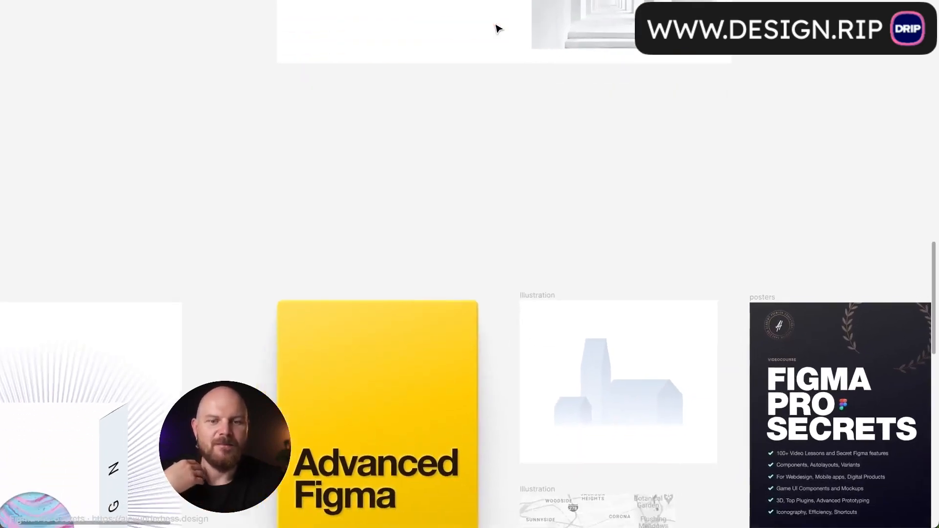
pyautogui.scroll(-4, 498, 28)
pyautogui.hscroll(-6, 498, 28)
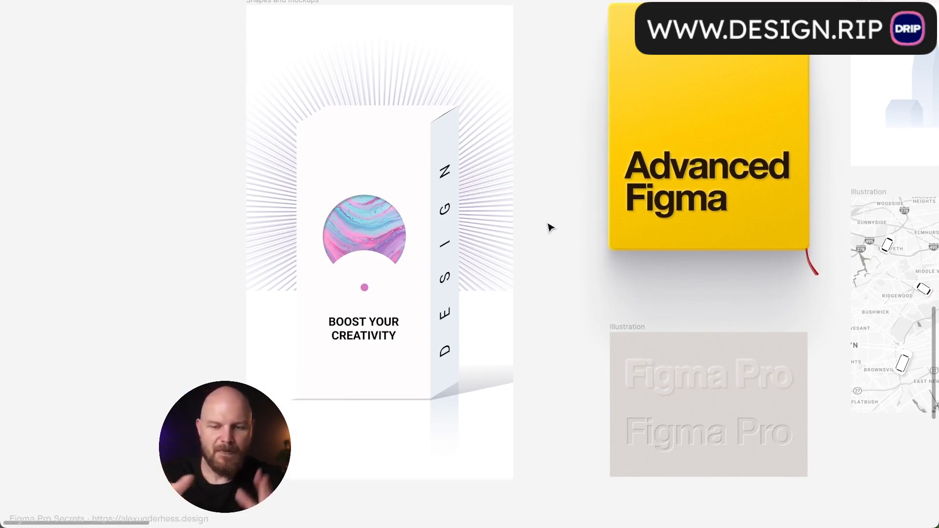
pyautogui.hscroll(5, 550, 228)
pyautogui.hscroll(4, 550, 228)
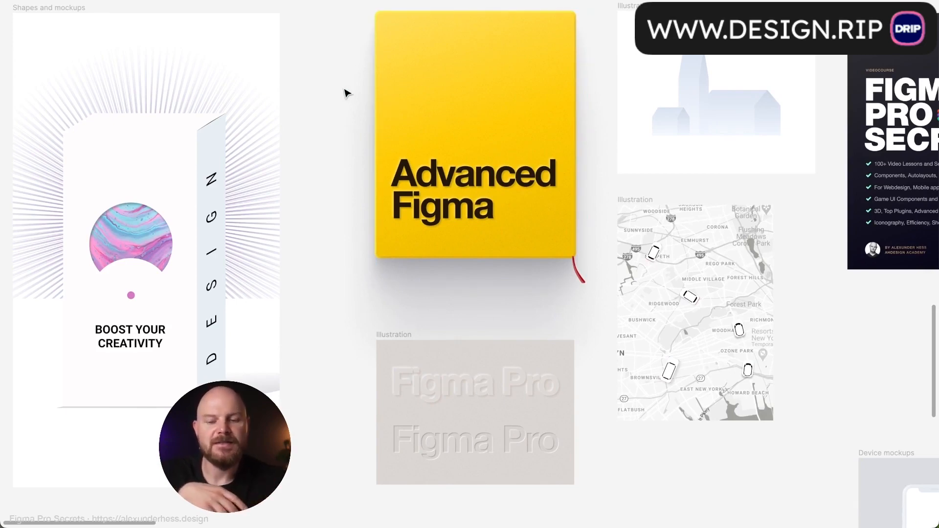
pyautogui.scroll(-1, 345, 93)
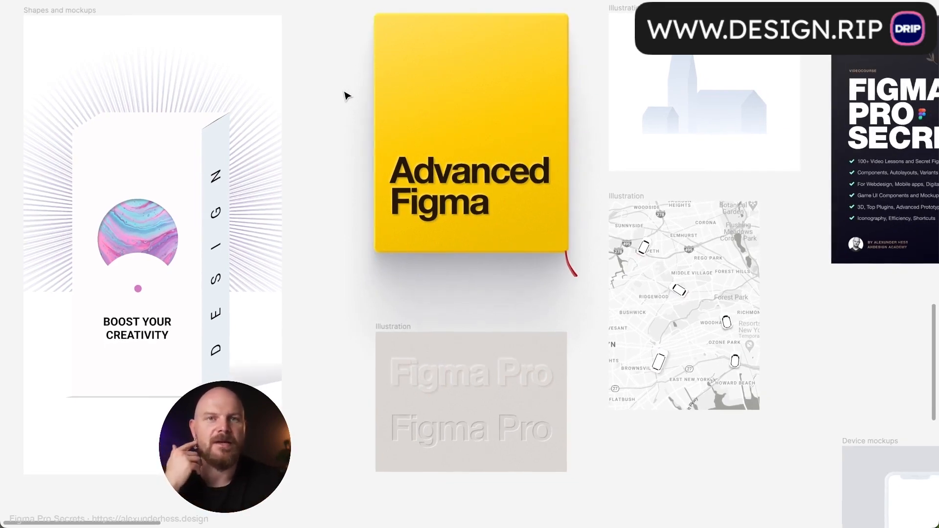
pyautogui.scroll(-5, 345, 95)
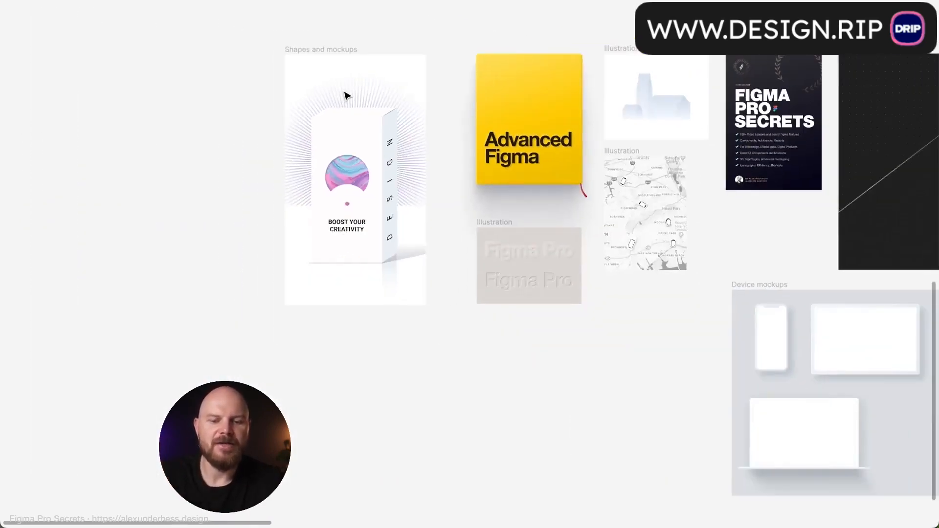
# Duplicate the yellow Advanced Figma book frame onto the empty canvas beside the box mockup and enlarge the copy's frame to 1464 × 1502.
pyautogui.hscroll(-5, 608, 147)
pyautogui.click(712, 168)
pyautogui.moveTo(659, 170); pyautogui.dragTo(98, 240)
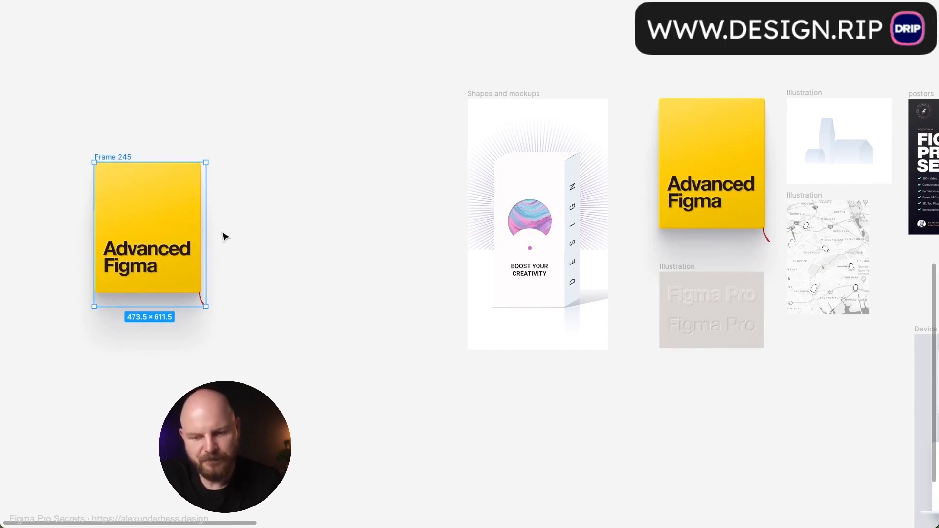
pyautogui.moveTo(207, 233); pyautogui.dragTo(406, 241)
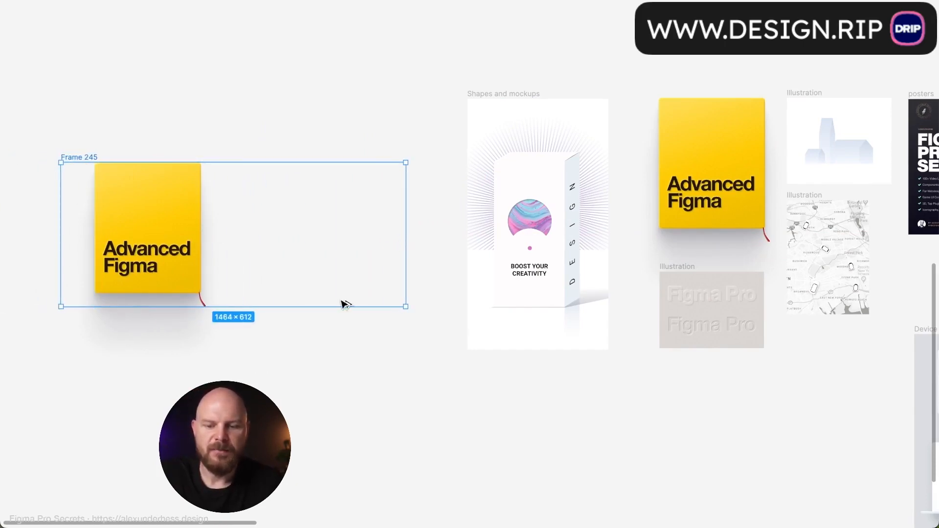
pyautogui.moveTo(329, 308); pyautogui.dragTo(329, 412)
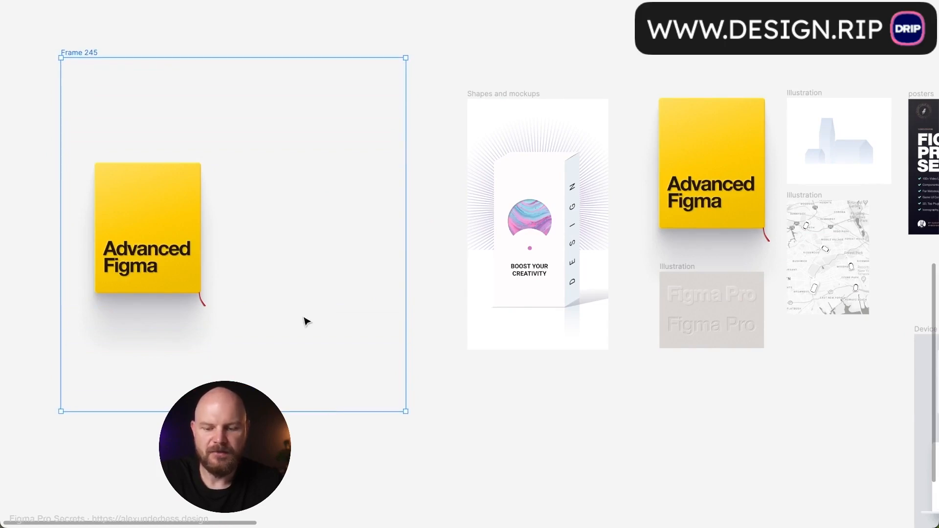
# Add a white FFFFFF fill to the enlarged book frame.
pyautogui.hotkey('ctrl', '\\')
pyautogui.hscroll(-5, 261, 78)
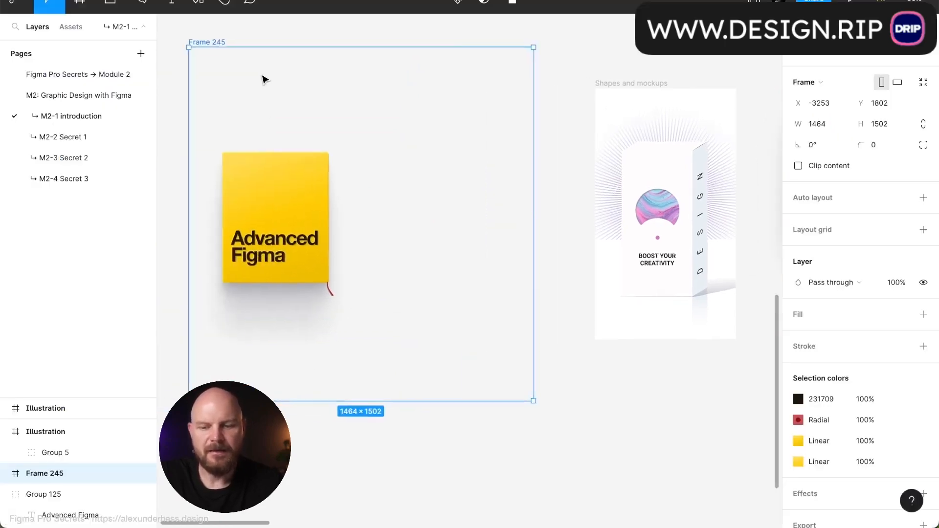
pyautogui.click(840, 317)
# Draw a 732 × 1502 rectangle covering the empty half of the frame and fill it with light grey F1F1F1.
pyautogui.press('r')
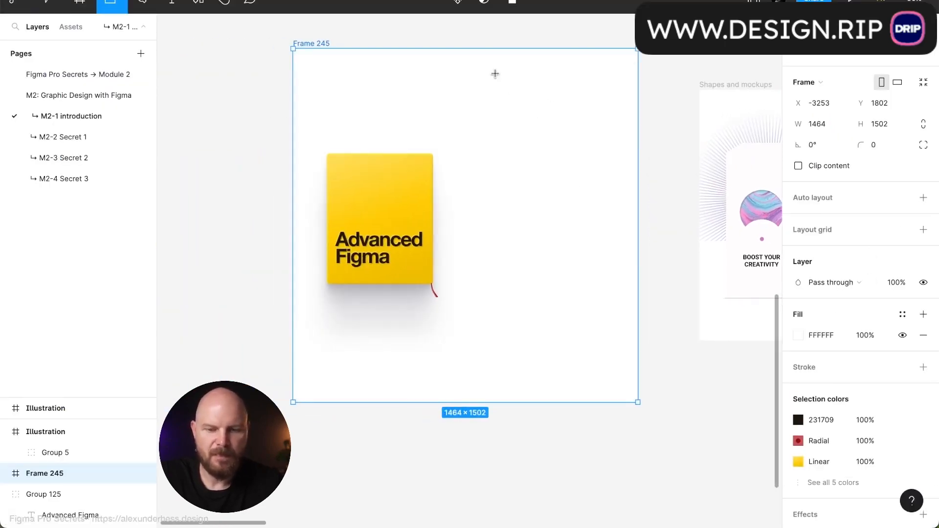
pyautogui.moveTo(470, 48); pyautogui.dragTo(637, 405)
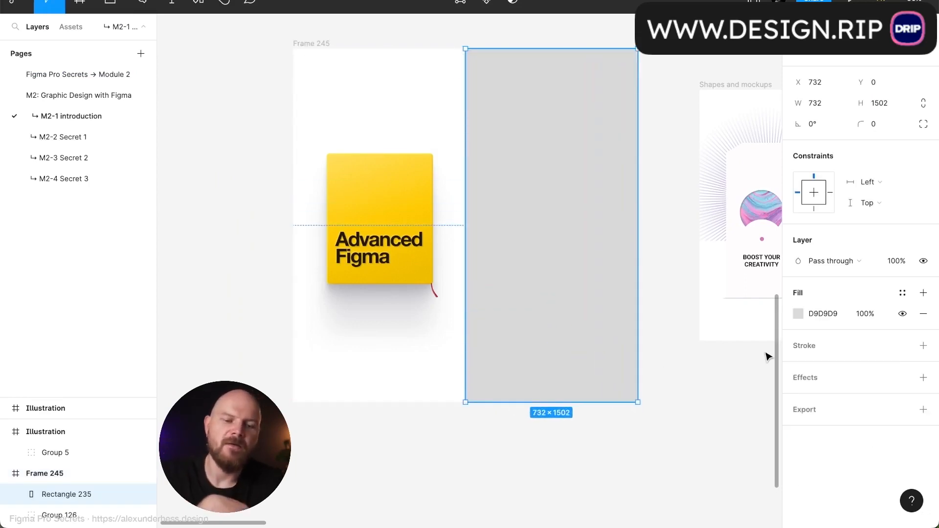
pyautogui.click(799, 314)
pyautogui.moveTo(636, 219); pyautogui.dragTo(627, 219)
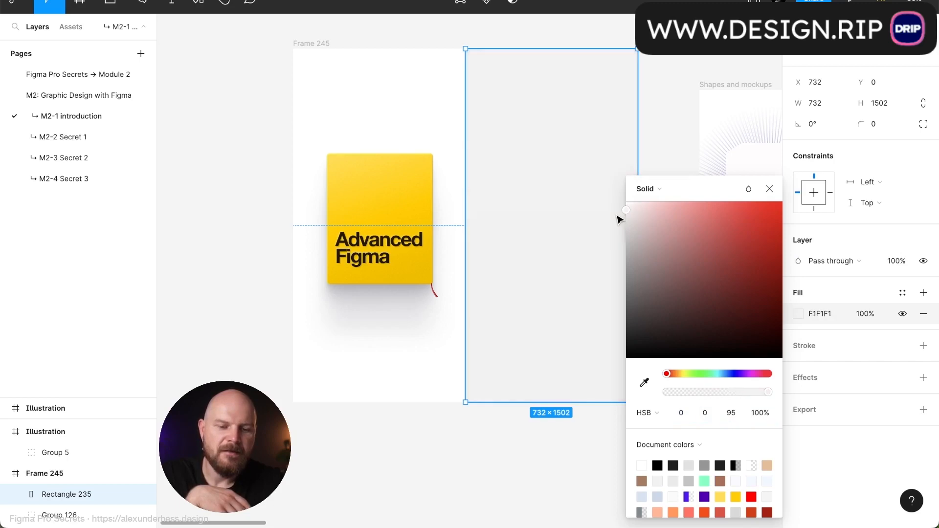
pyautogui.click(770, 188)
# Scale the book down proportionally around its centre, then deselect it and hide the interface for a clean view.
pyautogui.click(658, 141)
pyautogui.click(400, 251)
pyautogui.press('k')
pyautogui.moveTo(438, 153); pyautogui.dragTo(416, 179)
pyautogui.click(214, 233)
pyautogui.hotkey('ctrl', '\\')
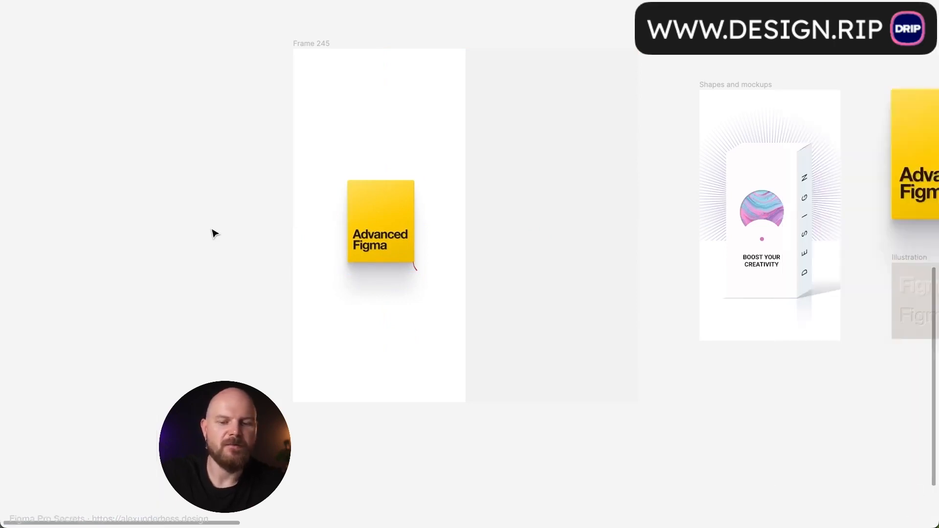
# Shorten the frame symmetrically to 1464 × 790 and trim the grey rectangle to the same height.
pyautogui.scroll(5, 380, 270)
pyautogui.scroll(-2, 380, 270)
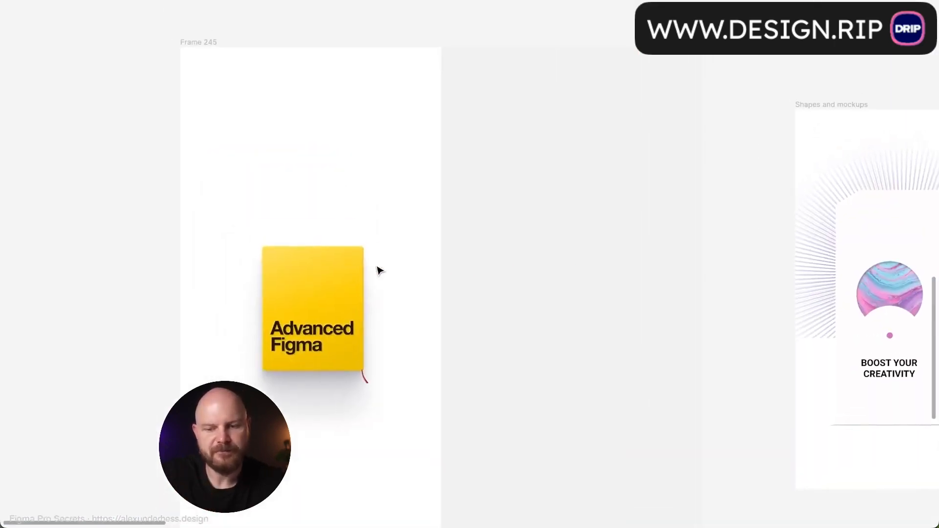
pyautogui.click(195, 42)
pyautogui.moveTo(436, 47); pyautogui.dragTo(438, 174)
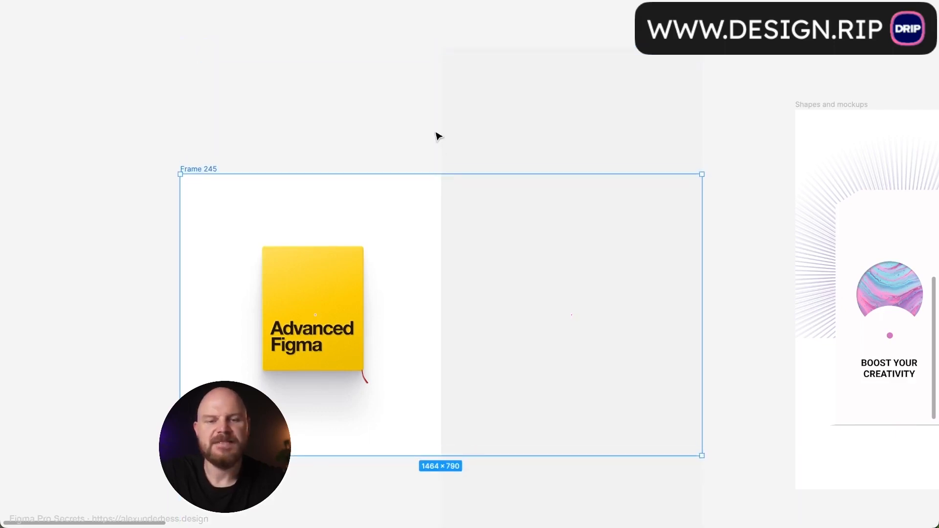
pyautogui.click(504, 92)
pyautogui.moveTo(524, 45); pyautogui.dragTo(522, 174)
pyautogui.click(528, 145)
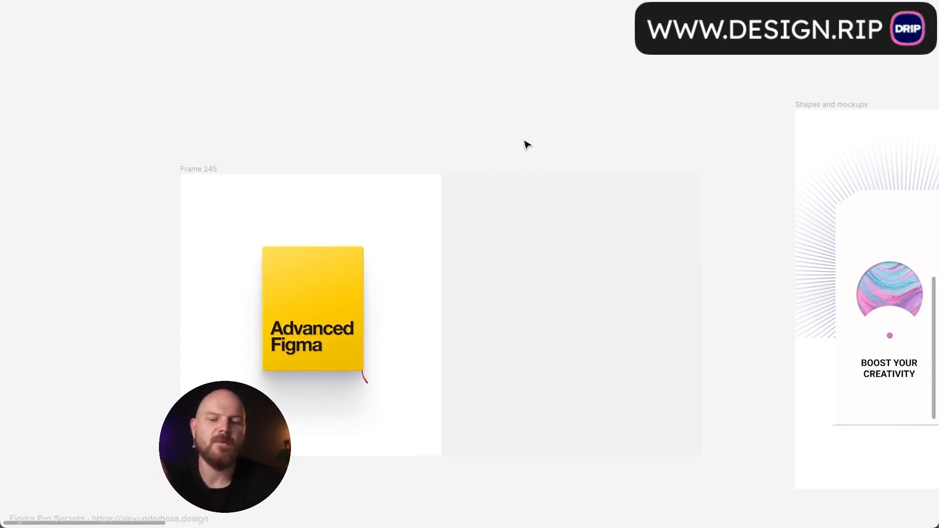
# Replace the title on the book cover with "Product name" on two lines.
pyautogui.scroll(5, 527, 145)
pyautogui.scroll(-2, 525, 154)
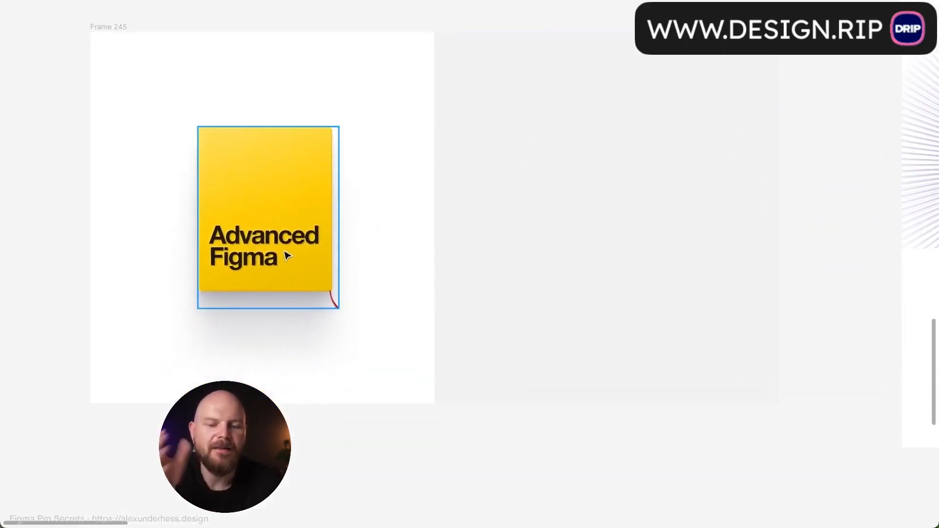
pyautogui.doubleClick(267, 246)
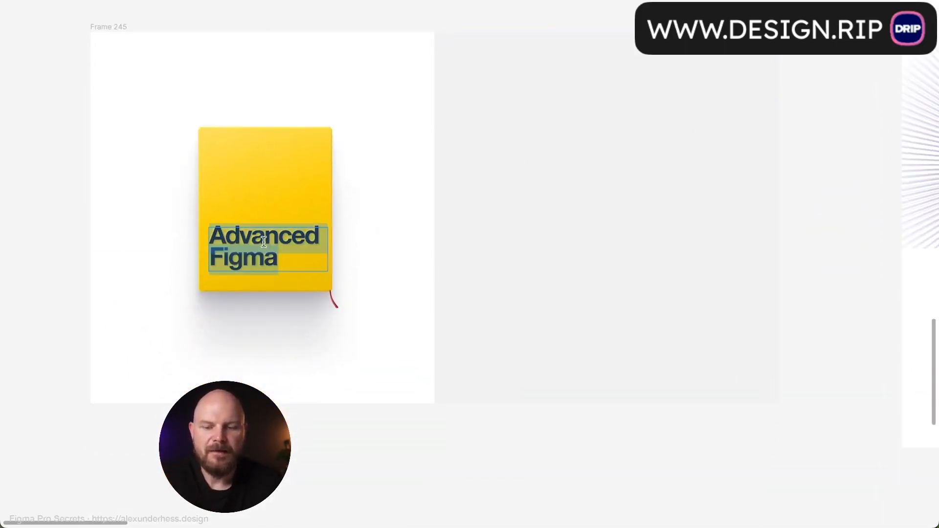
pyautogui.write('Product')
pyautogui.press('BackSpace')
pyautogui.press('Return')
pyautogui.write('e')
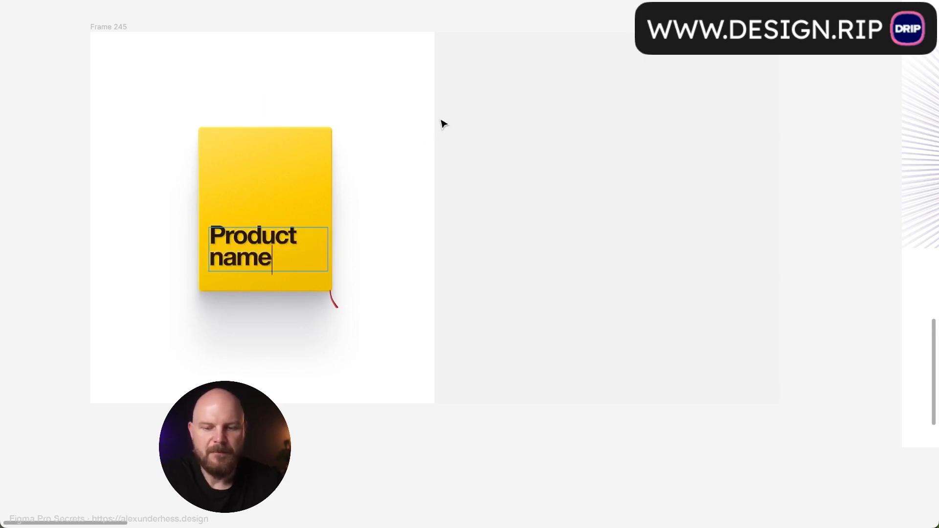
pyautogui.press('Escape')
pyautogui.press('Escape')
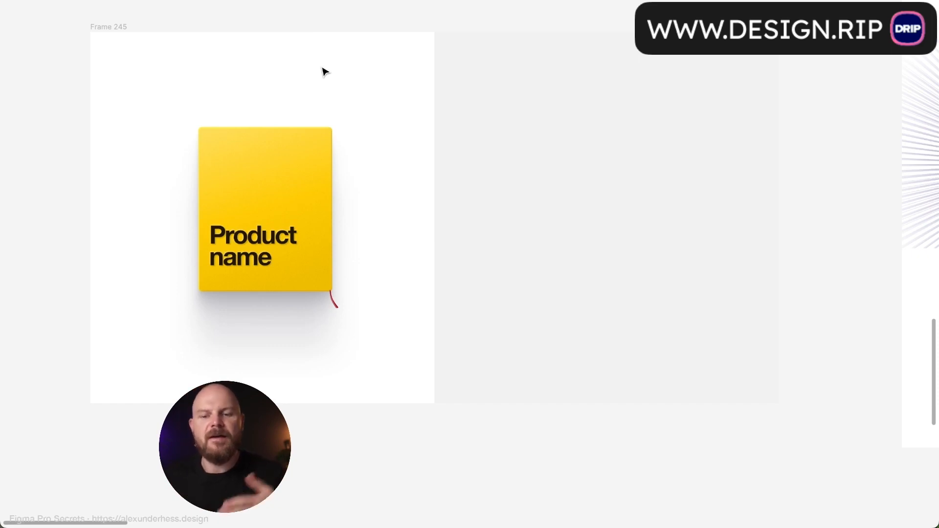
# Delete the light grey rectangle from the book frame.
pyautogui.click(108, 27)
pyautogui.click(497, 145)
pyautogui.press('Delete')
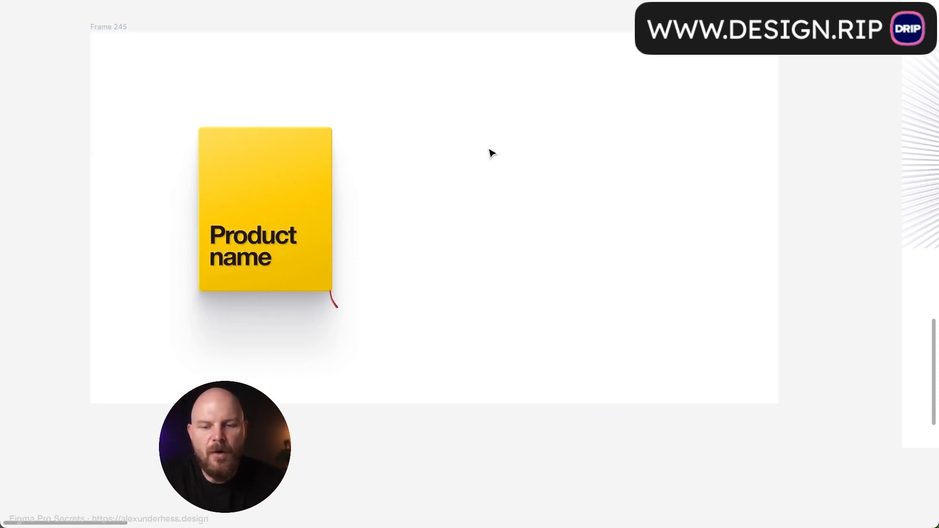
# Reshape the frame into a narrow portrait screen 1362 high, with its side edges pulled in evenly around the book.
pyautogui.click(108, 27)
pyautogui.moveTo(777, 192); pyautogui.dragTo(428, 221)
pyautogui.moveTo(92, 241); pyautogui.dragTo(119, 240)
pyautogui.scroll(-2, 313, 406)
pyautogui.scroll(-5, 322, 293)
pyautogui.moveTo(351, 228); pyautogui.dragTo(350, 500)
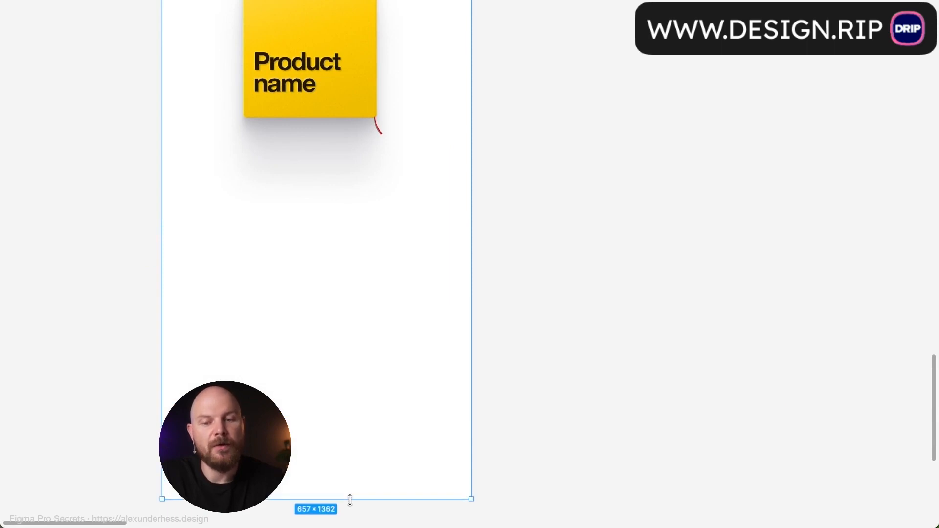
pyautogui.scroll(2, 350, 499)
pyautogui.hscroll(-2, 349, 499)
pyautogui.moveTo(556, 281); pyautogui.dragTo(524, 260)
# Add a text reading "Heading" below the book.
pyautogui.scroll(2, 543, 251)
pyautogui.hscroll(1, 543, 251)
pyautogui.scroll(-1, 402, 337)
pyautogui.hscroll(-1, 402, 338)
pyautogui.press('t')
pyautogui.click(374, 333)
pyautogui.write('Heading')
pyautogui.press('Escape')
# Place a copy of the heading beneath the original, reduce its font size considerably and centre it horizontally in the frame.
pyautogui.moveTo(438, 346); pyautogui.dragTo(400, 354)
pyautogui.press('super+shift+comma')
pyautogui.press('super+shift+comma')
pyautogui.press('super+shift+comma')
pyautogui.press('super+shift+comma')
pyautogui.press('super+shift+comma')
pyautogui.press('super+shift+comma')
pyautogui.press('super+shift+comma')
pyautogui.press('super+shift+comma')
pyautogui.press('super+shift+comma')
pyautogui.press('super+shift+comma')
pyautogui.press('super+shift+comma')
pyautogui.press('super+shift+comma')
pyautogui.press('super+shift+comma')
pyautogui.hotkey('alt', 'h')
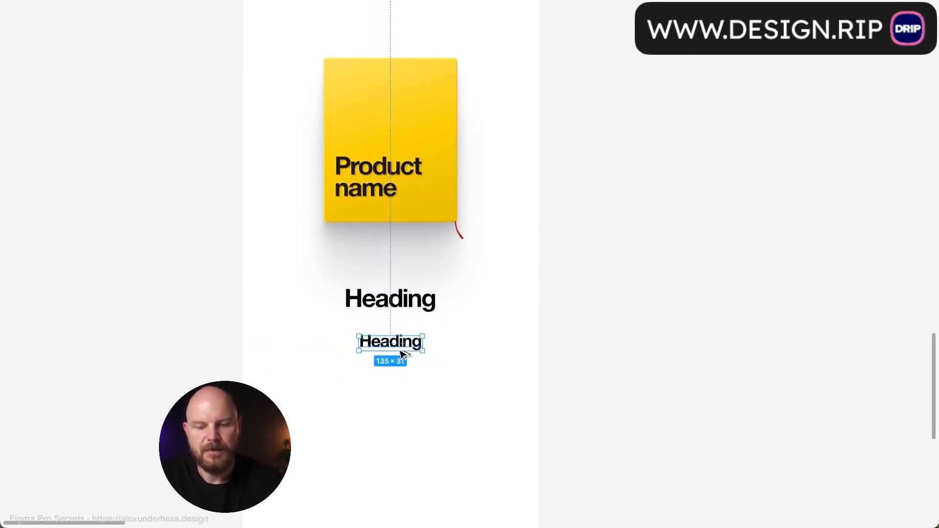
# Lighten the font weight of the smaller heading copy and change its text to "Description".
pyautogui.press('super+alt+comma')
pyautogui.press('super+alt+comma')
pyautogui.press('super+alt+comma')
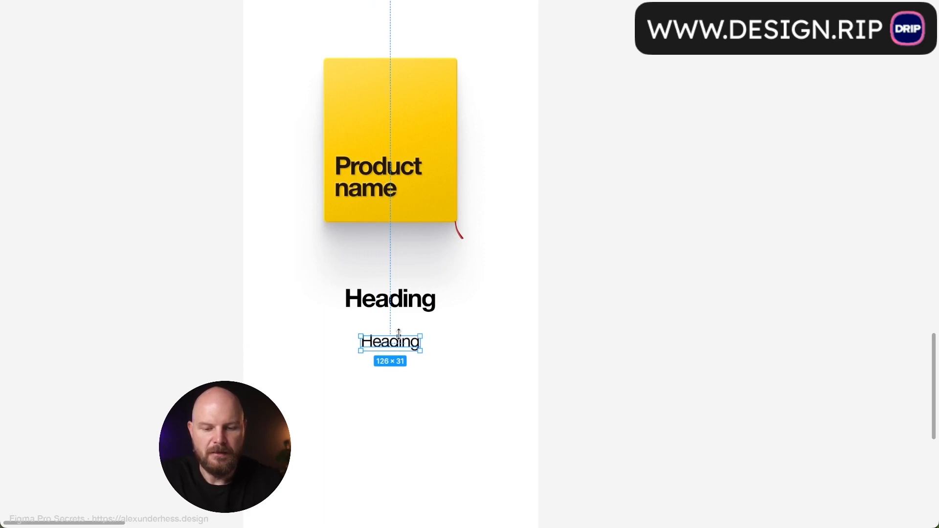
pyautogui.press('super+alt+period')
pyautogui.press('Return')
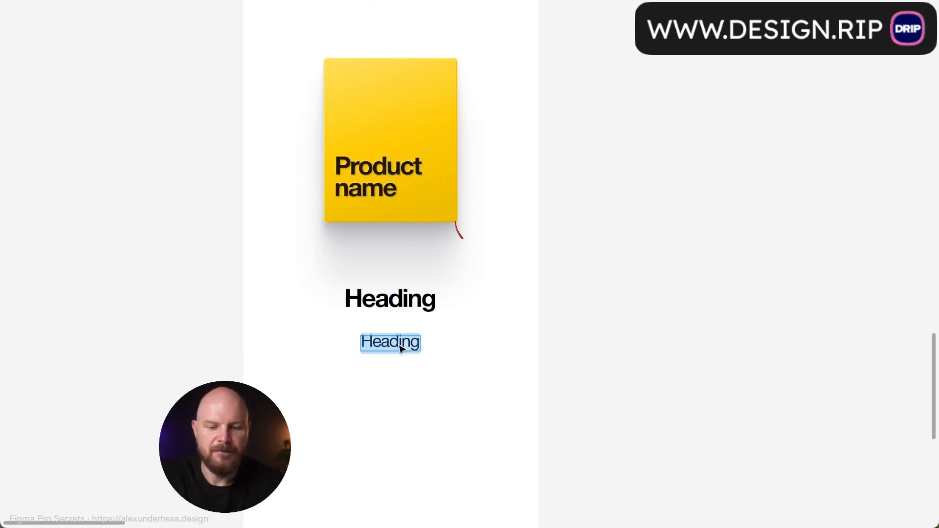
pyautogui.write('Description')
pyautogui.press('Escape')
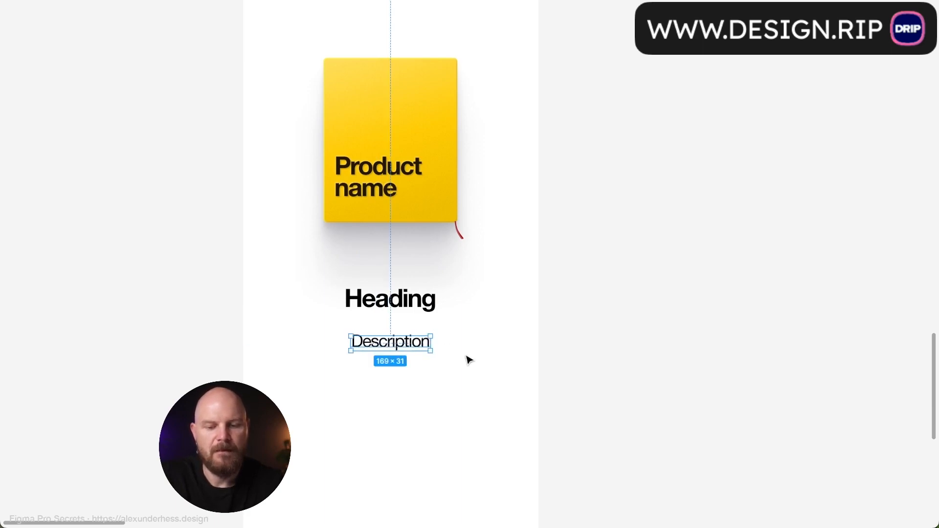
# Move the Description text up so it sits closer beneath the heading.
pyautogui.scroll(-2, 466, 356)
pyautogui.scroll(-3, 464, 353)
pyautogui.moveTo(420, 300); pyautogui.dragTo(420, 290)
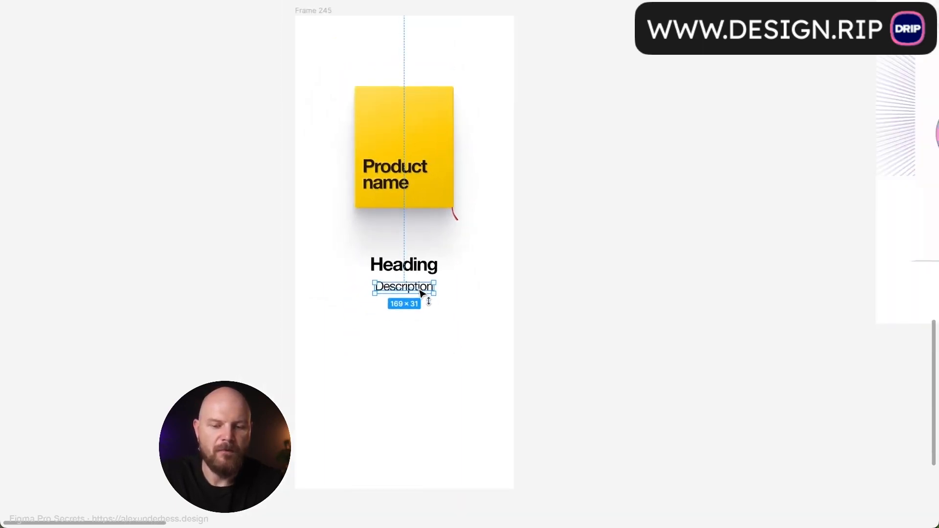
pyautogui.press('Escape')
# Draw a button-like rectangle of about 476 × 83 near the lower end of the portrait frame.
pyautogui.press('r')
pyautogui.moveTo(330, 399); pyautogui.dragTo(496, 427)
pyautogui.press('Escape')
pyautogui.click(443, 206)
pyautogui.click(410, 272)
pyautogui.keyDown('shift'); pyautogui.click(406, 288); pyautogui.keyUp('shift')
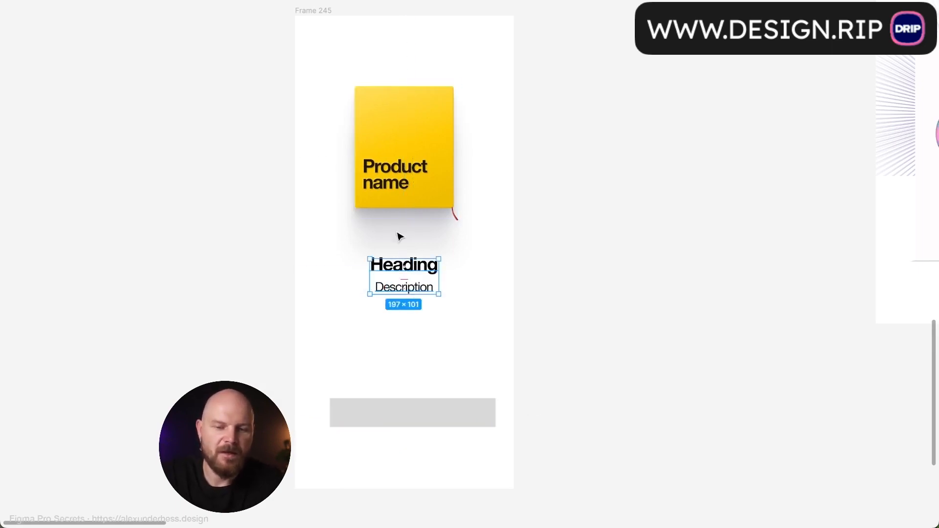
# Shorten the portrait frame from its lower edge and centre the grey button rectangle horizontally in it.
pyautogui.click(323, 11)
pyautogui.moveTo(419, 489); pyautogui.dragTo(421, 445)
pyautogui.click(430, 418)
pyautogui.hotkey('alt', 'h')
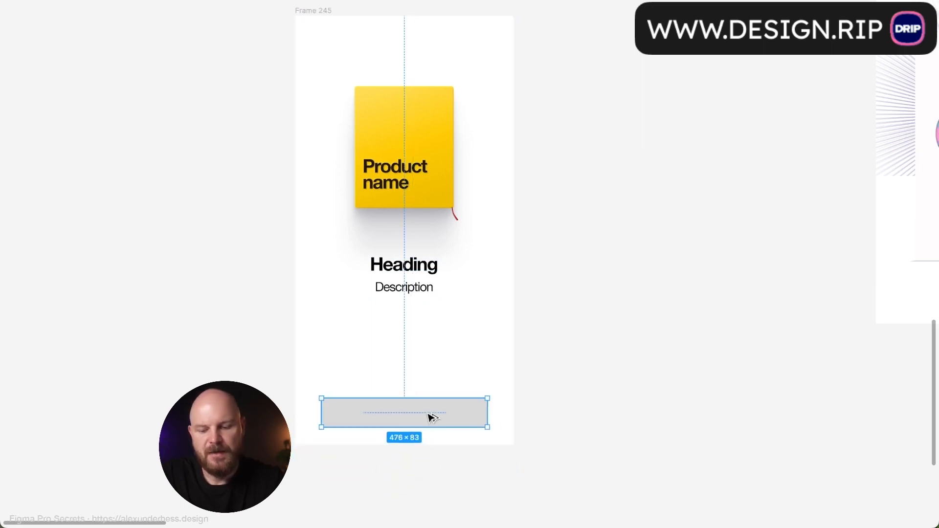
pyautogui.press('Escape')
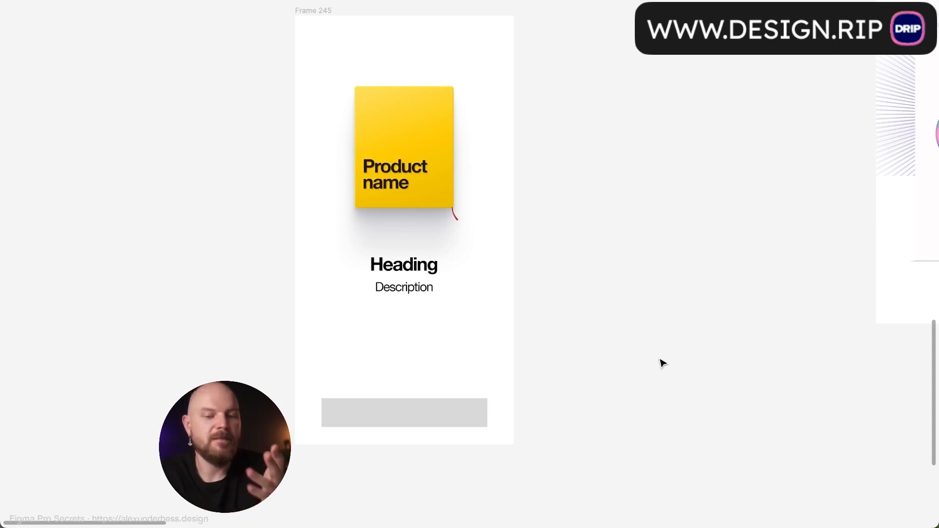
# Change the title on the book cover to "Game name".
pyautogui.doubleClick(411, 182)
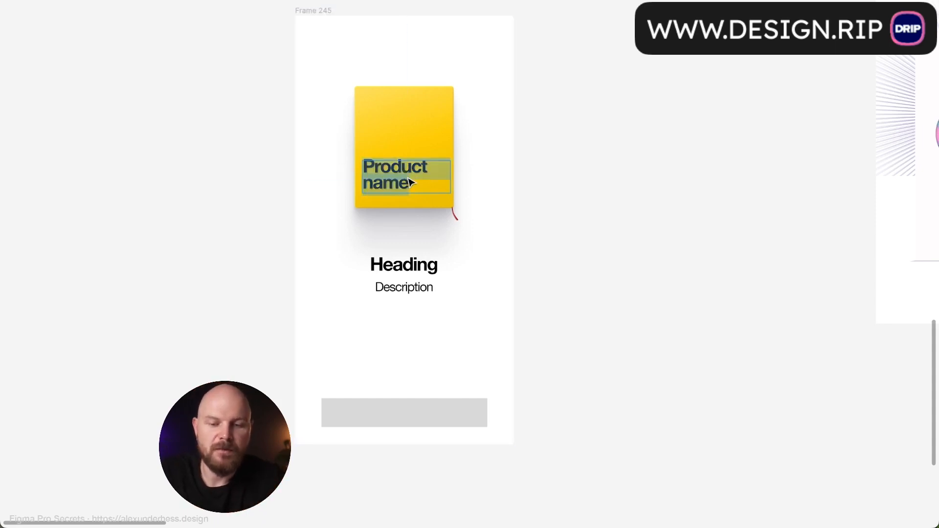
pyautogui.write('Game name')
pyautogui.press('Escape')
pyautogui.click(617, 165)
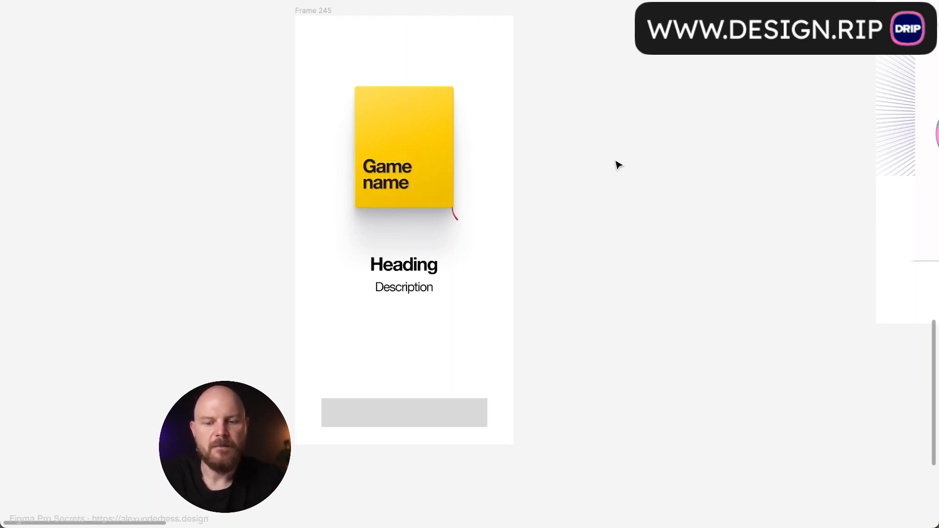
# Change the title on the book cover in the portrait frame to "Game UI Package".
pyautogui.doubleClick(402, 172)
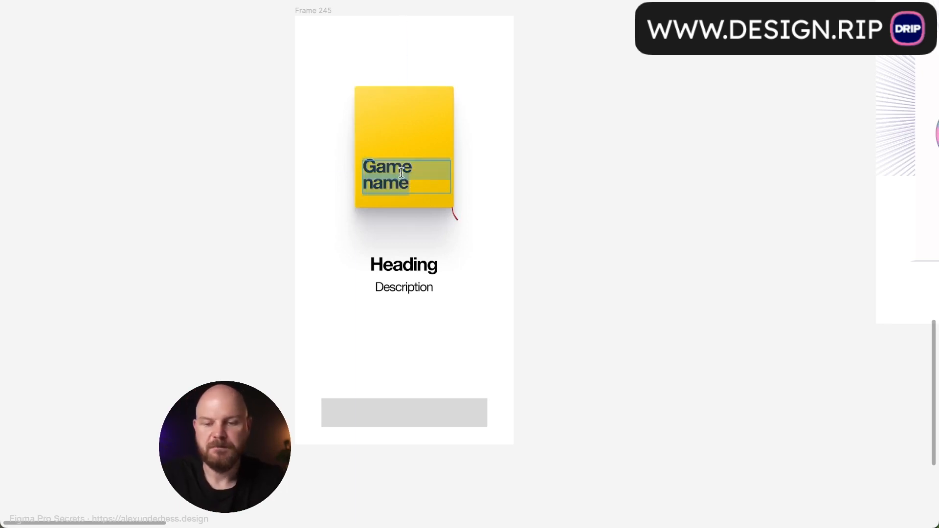
pyautogui.write('Game UI')
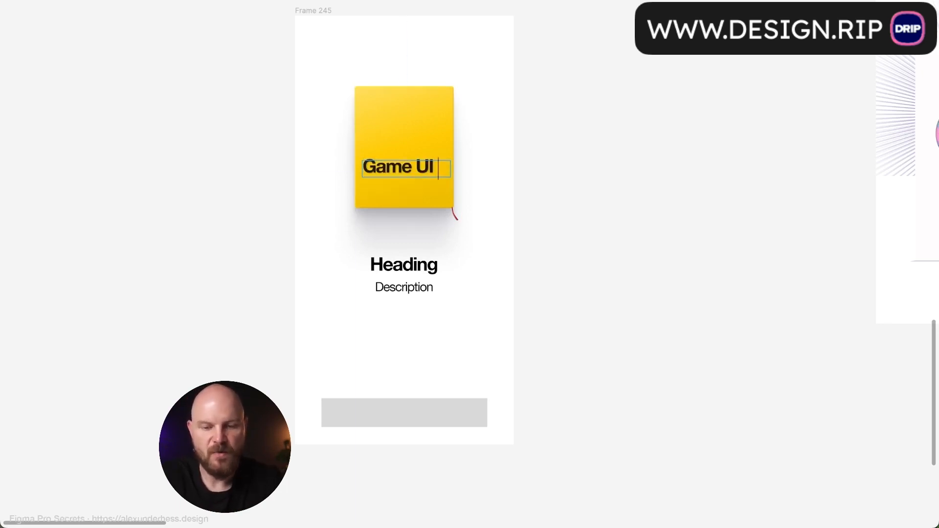
pyautogui.write(' Packaeg')
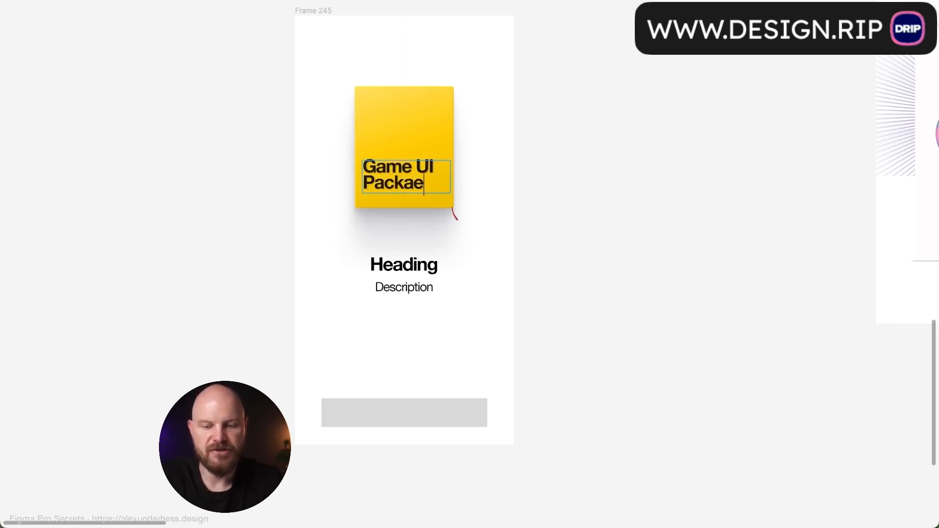
pyautogui.press('BackSpace')
pyautogui.press('BackSpace')
pyautogui.write('ge')
pyautogui.click(545, 167)
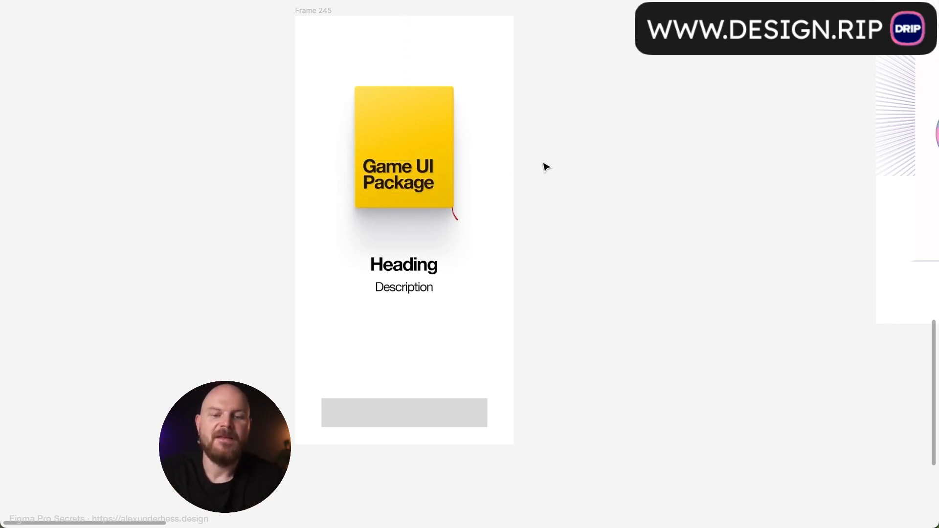
# Enlarge the rotated white car in the map illustration to about 86 × 178 and place it over the map's eastern edge.
pyautogui.hscroll(15, 546, 167)
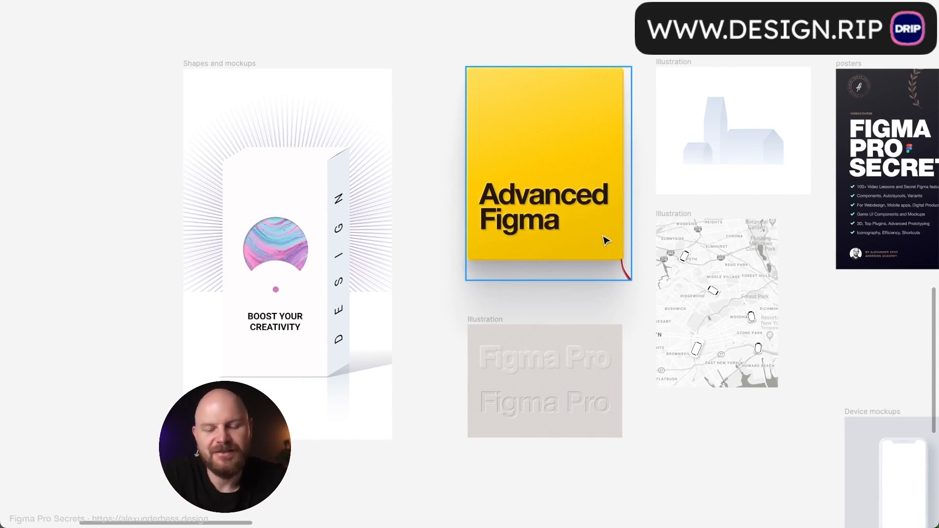
pyautogui.scroll(2, 587, 404)
pyautogui.scroll(2, 586, 403)
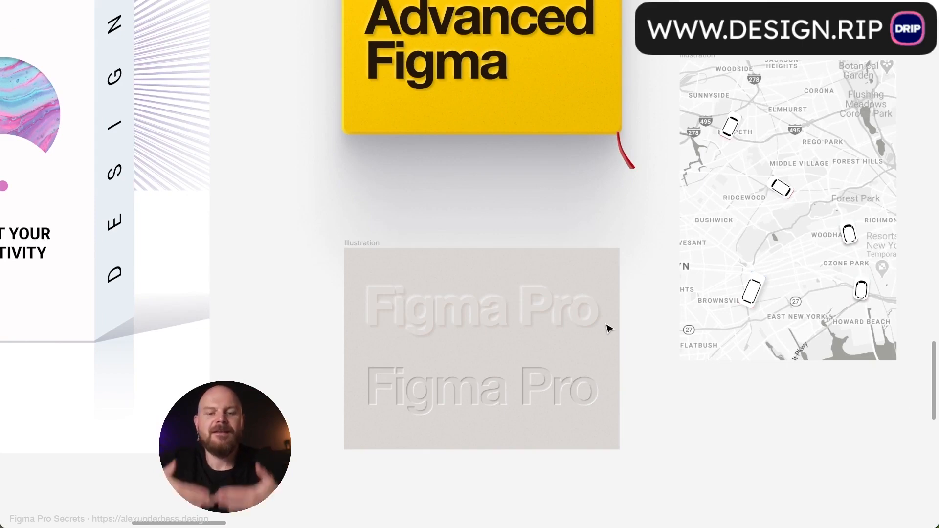
pyautogui.hscroll(5, 609, 329)
pyautogui.scroll(1, 610, 329)
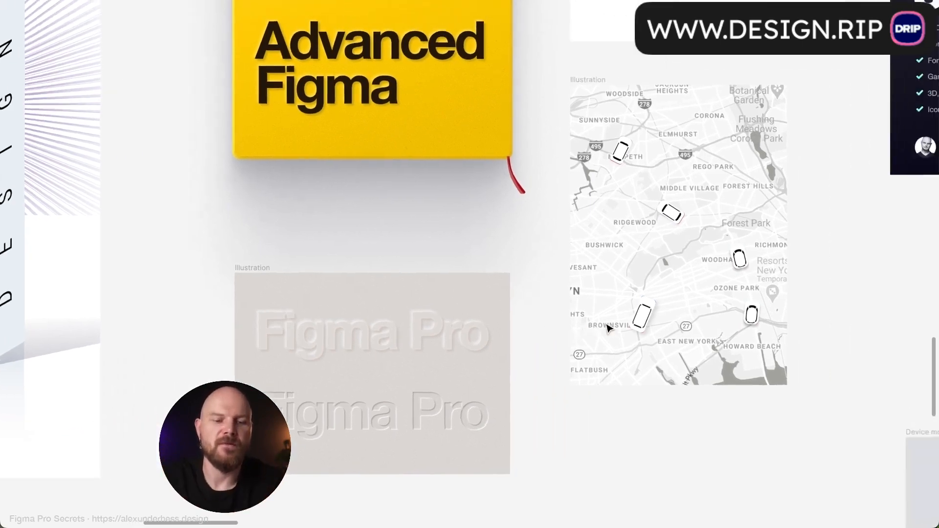
pyautogui.click(591, 236)
pyautogui.moveTo(591, 236); pyautogui.dragTo(806, 226)
pyautogui.moveTo(720, 235); pyautogui.dragTo(715, 233)
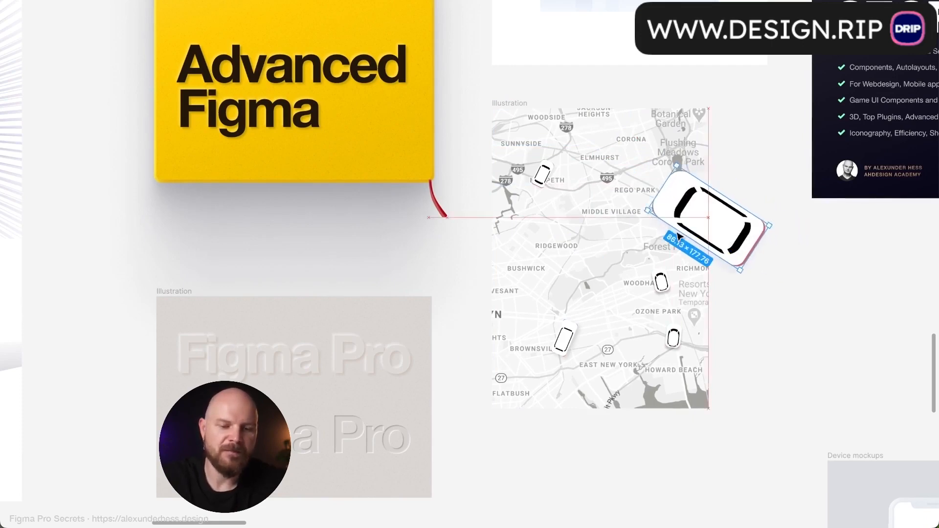
# Select the pale blue buildings artwork in the illustration frame above the map.
pyautogui.scroll(5, 757, 257)
pyautogui.hscroll(4, 757, 258)
pyautogui.click(479, 187)
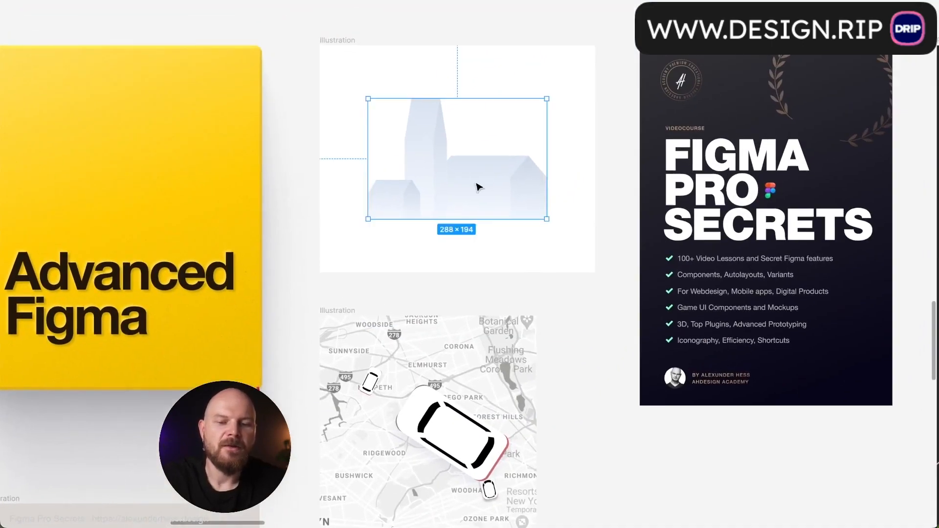